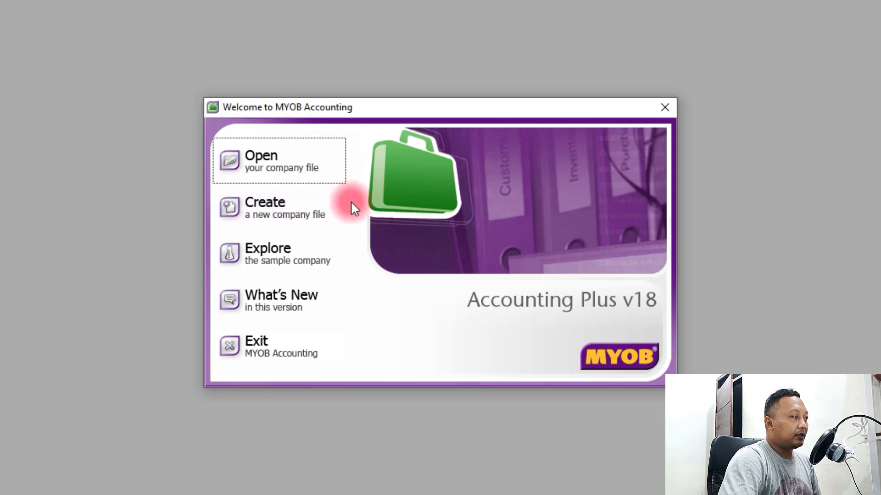
Start a new company file from the welcome window to open the New Company File Assistant
left_click(258, 207)
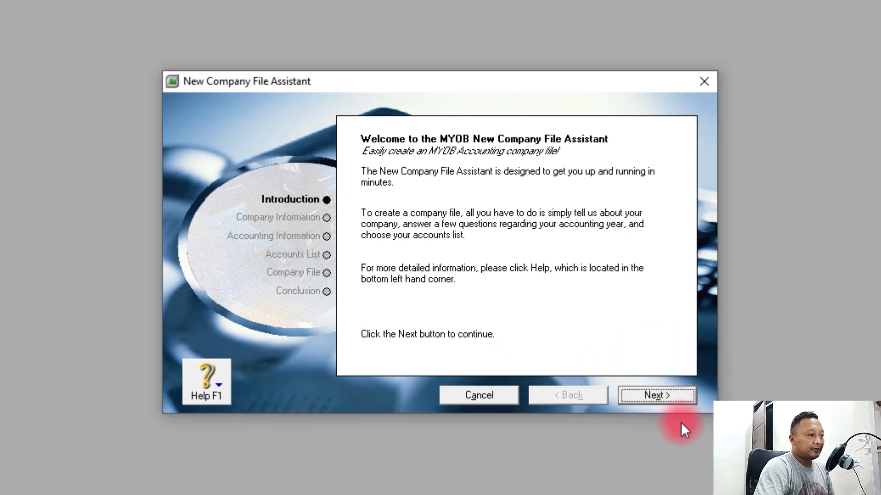
Enter the company name 'Bengkel Adi' and the company's street address
left_click(651, 398)
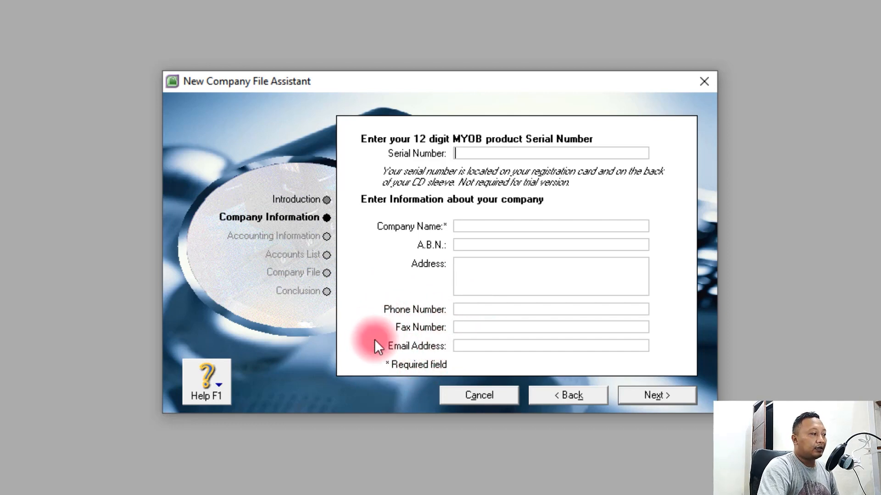
left_click(476, 228)
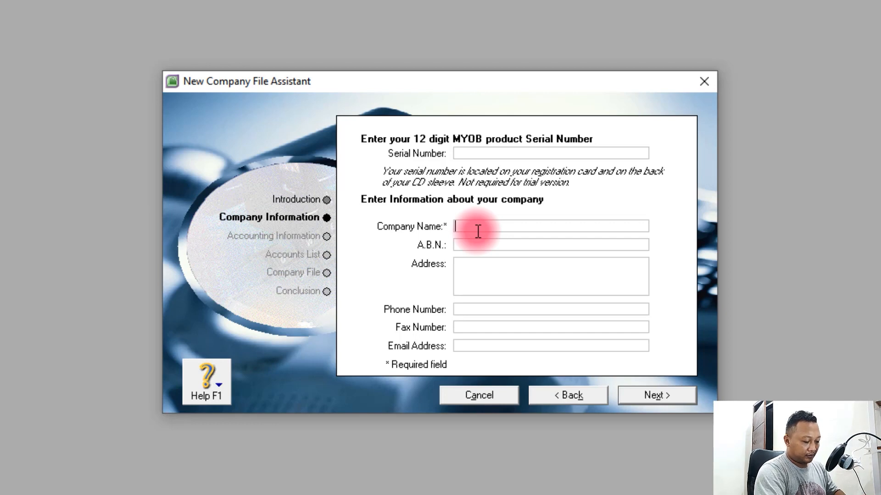
type("Bengkel ")
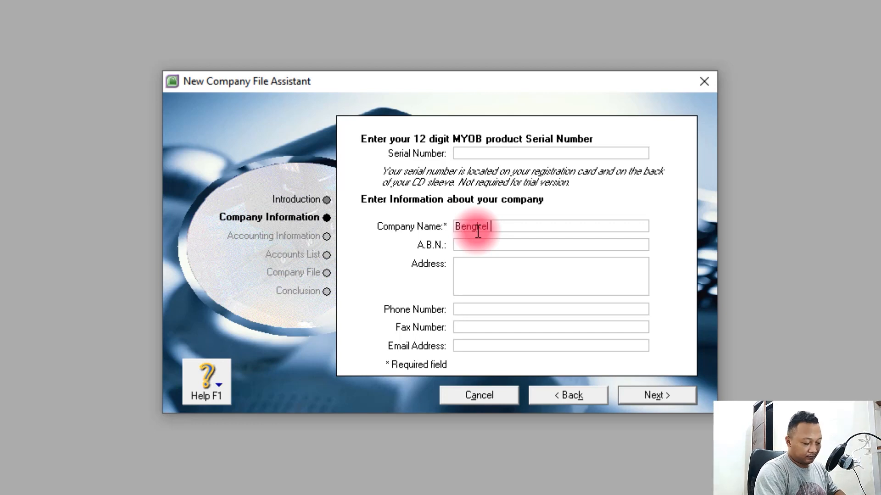
type("Adi")
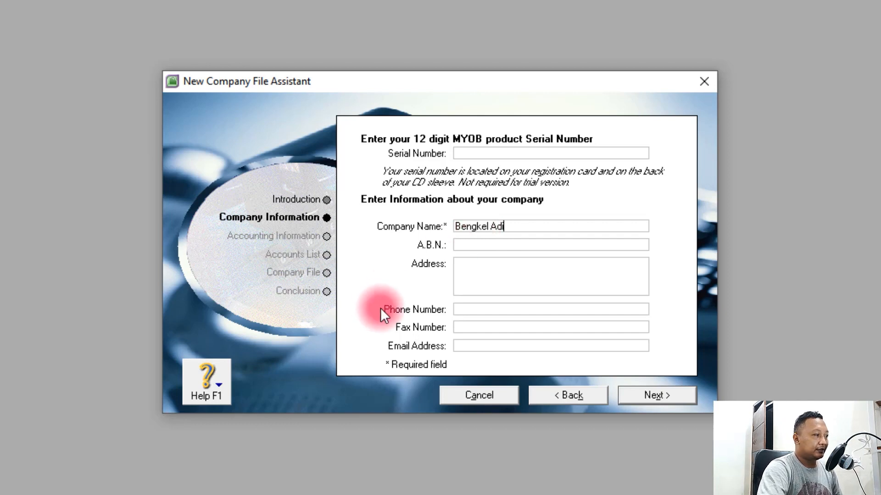
left_click(486, 269)
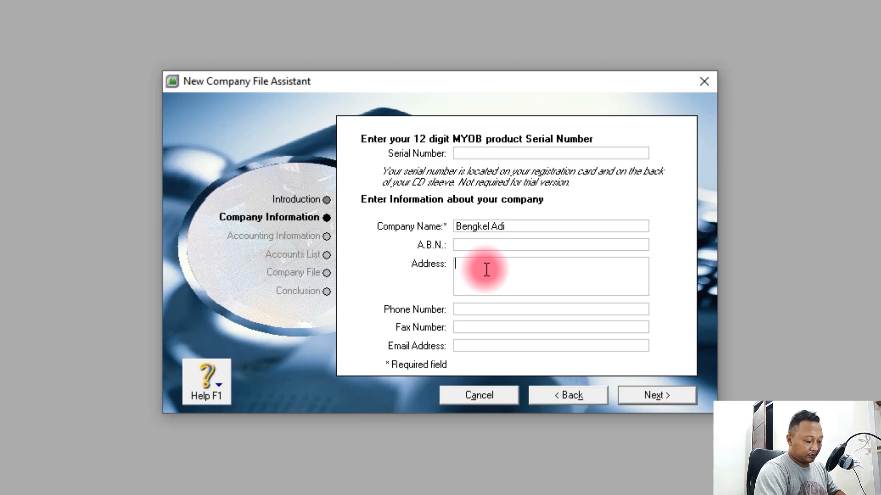
type("desa M")
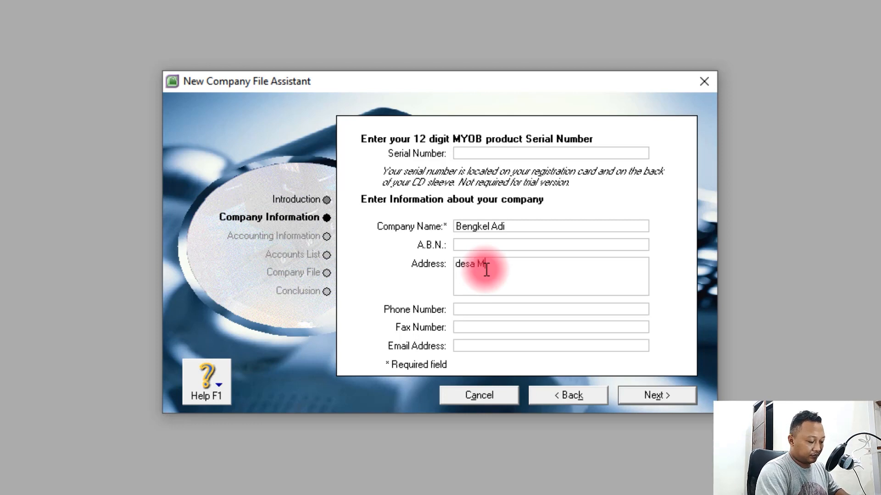
type("enyali, ")
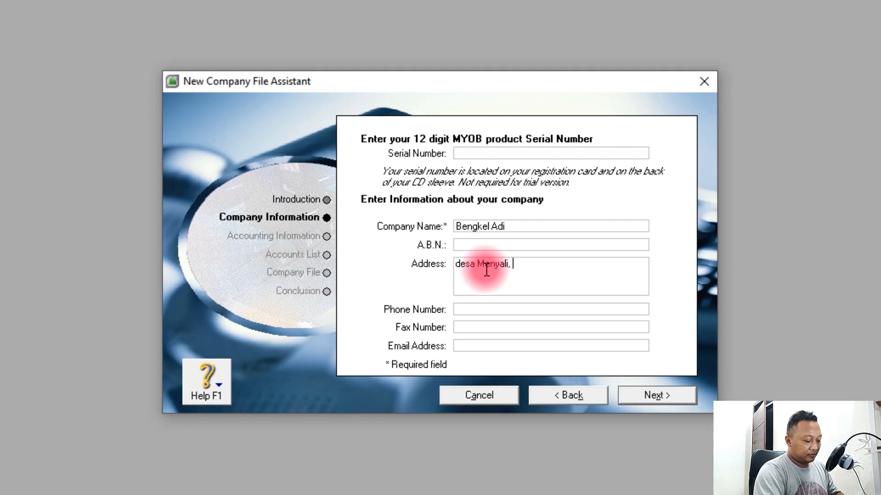
type("Kec.")
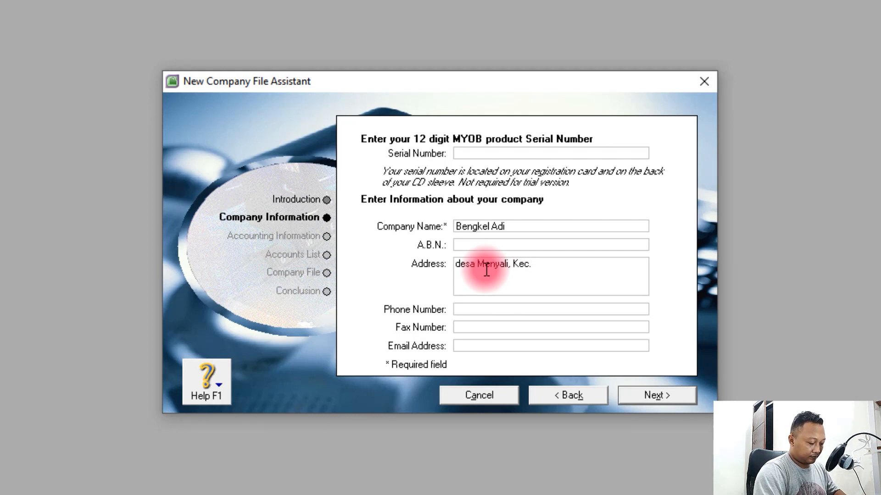
type(" Sawan")
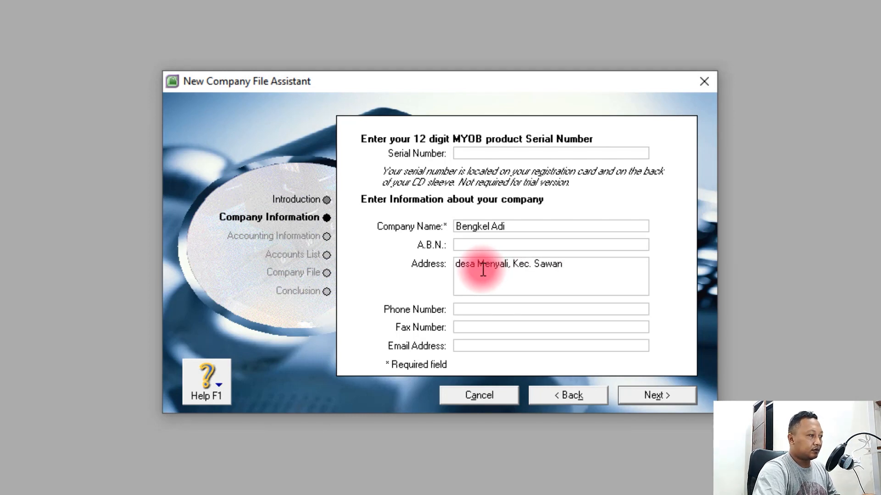
Enter the company's phone number, copy it into Fax Number, and type the company e-mail address
left_click(472, 310)
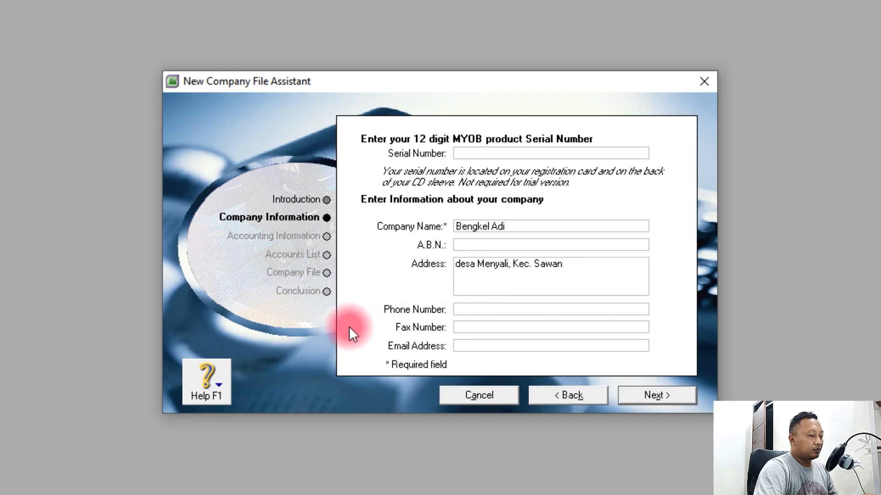
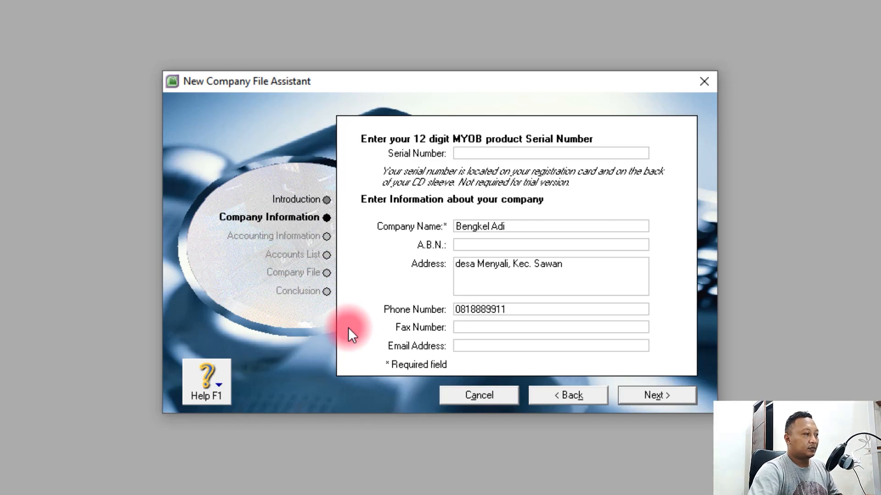
left_click_drag(523, 308, 417, 309)
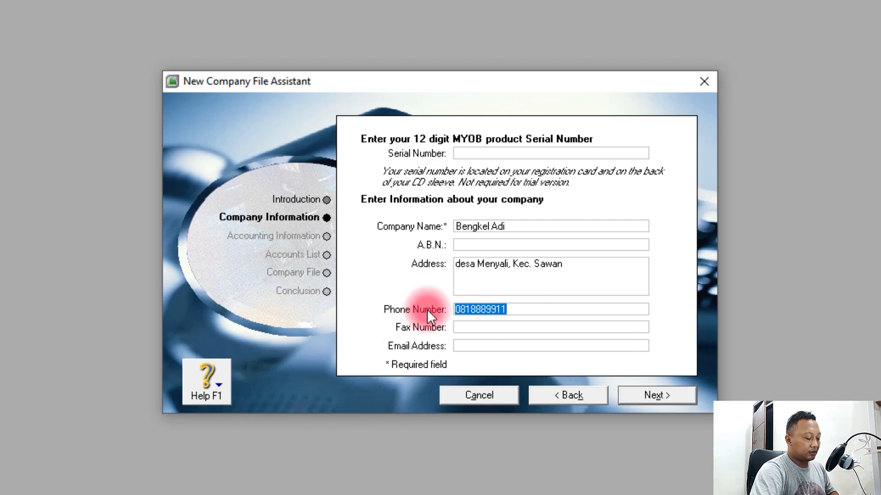
right_click(479, 310)
left_click(516, 364)
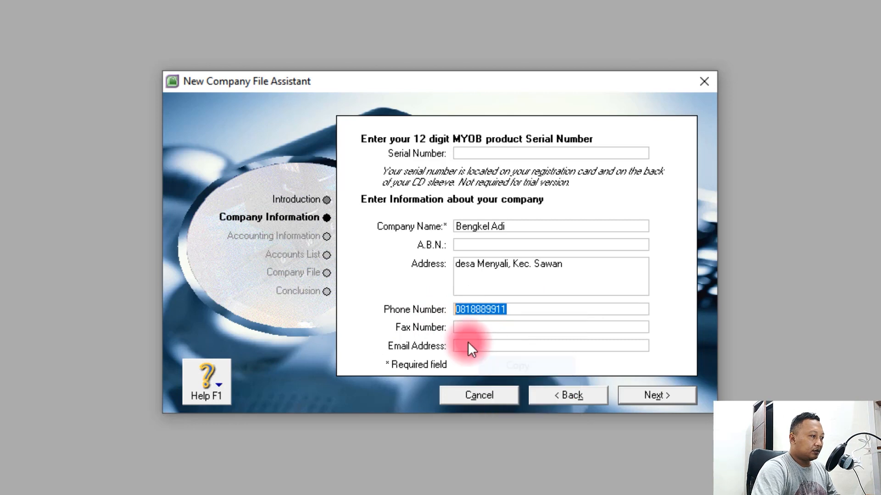
right_click(472, 324)
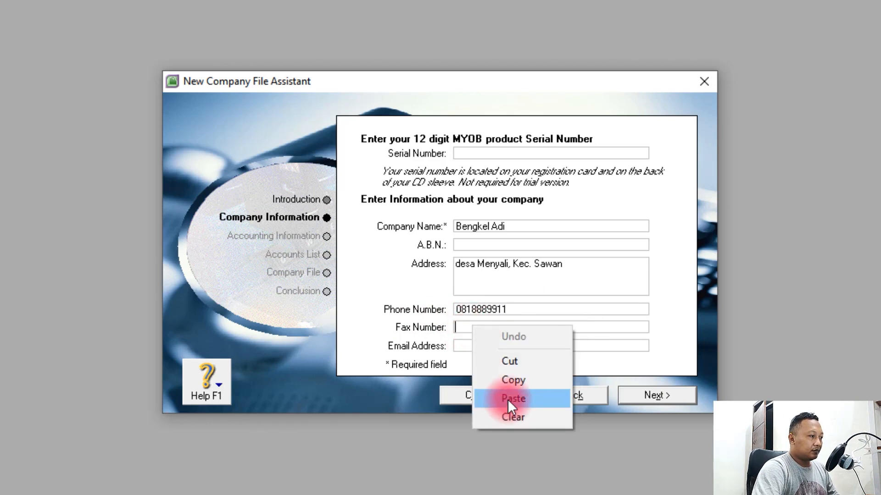
left_click(507, 399)
left_click(465, 346)
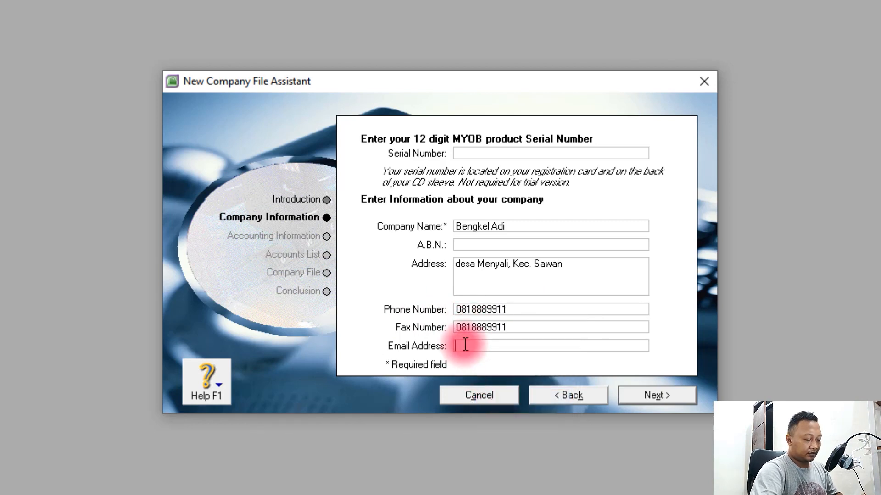
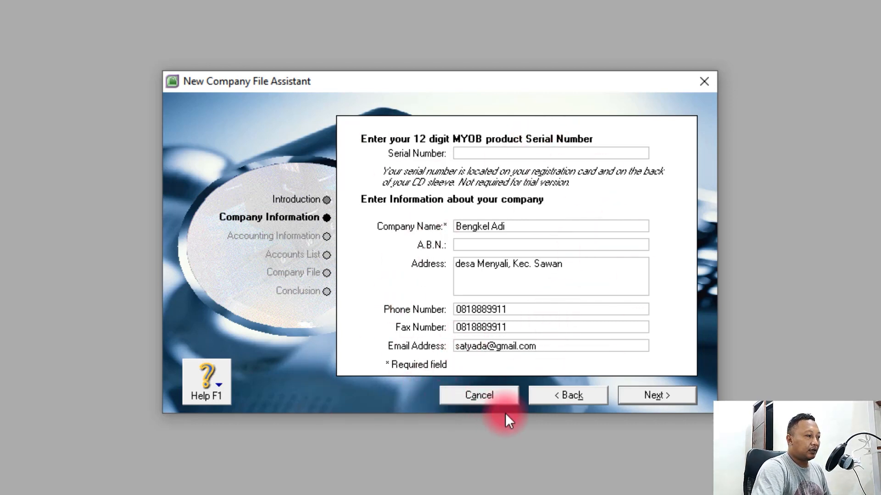
On the Accounting Information page, change the Current Financial Year from 2022 to 2021
left_click(657, 395)
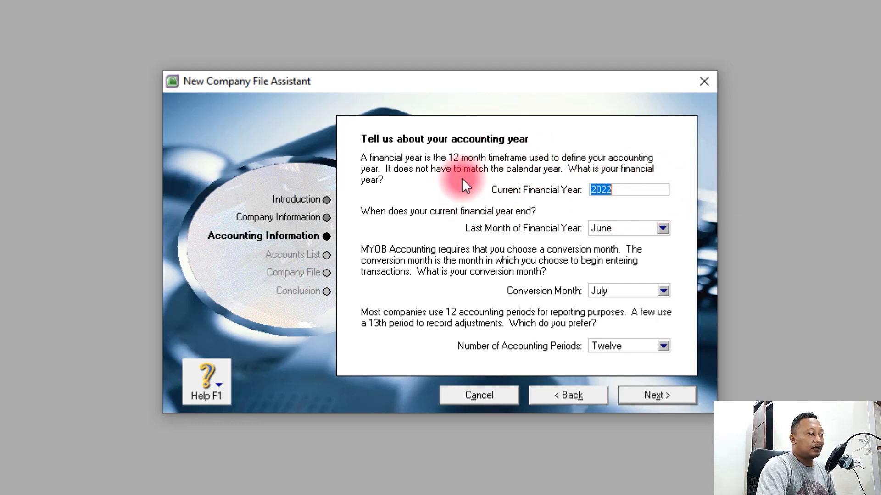
left_click(629, 191)
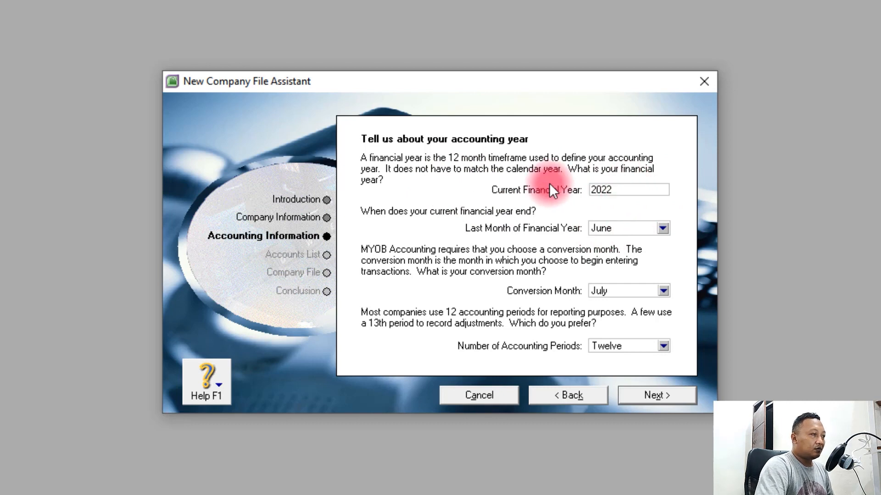
double_click(600, 190)
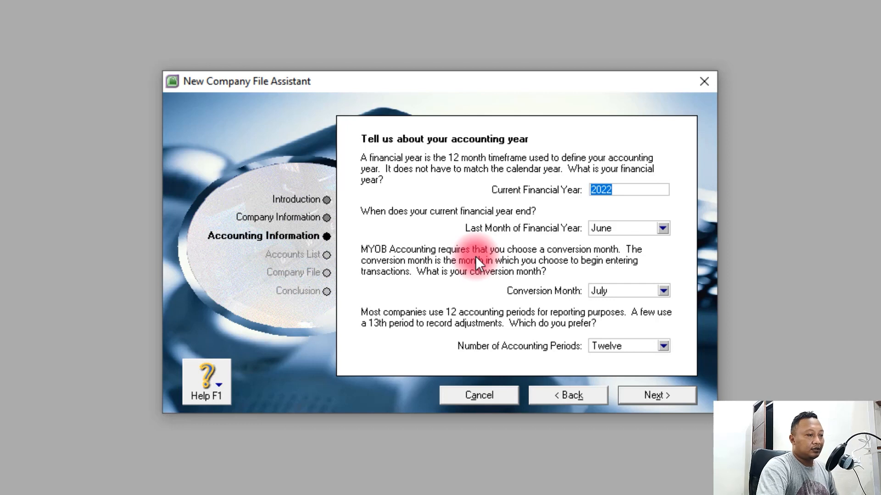
type("2021")
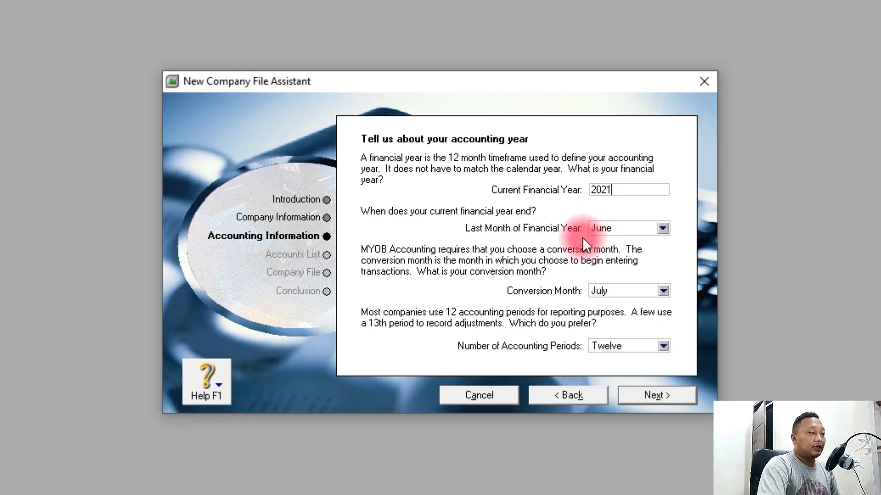
Set both Last Month of Financial Year and Conversion Month to December
left_click(607, 229)
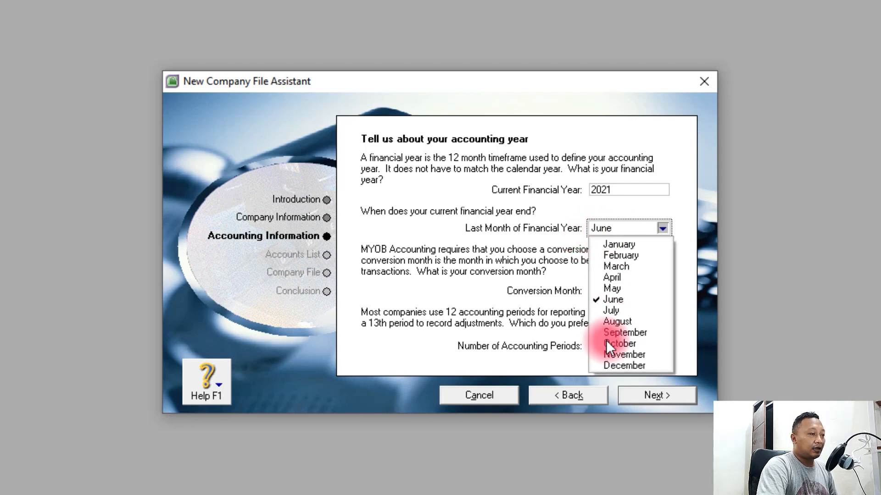
left_click(624, 366)
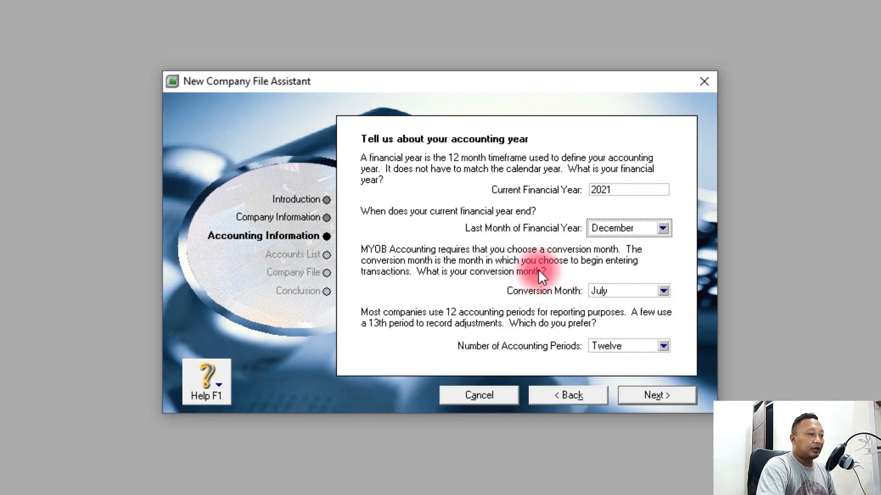
left_click(663, 291)
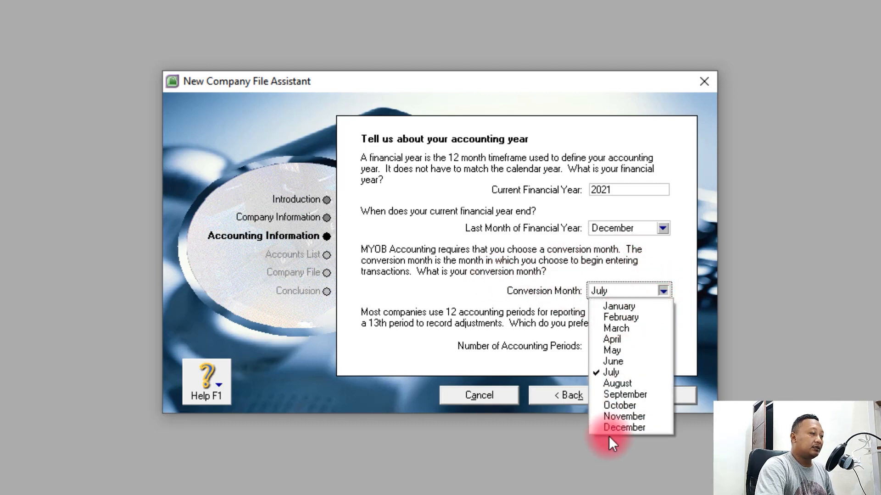
left_click(623, 429)
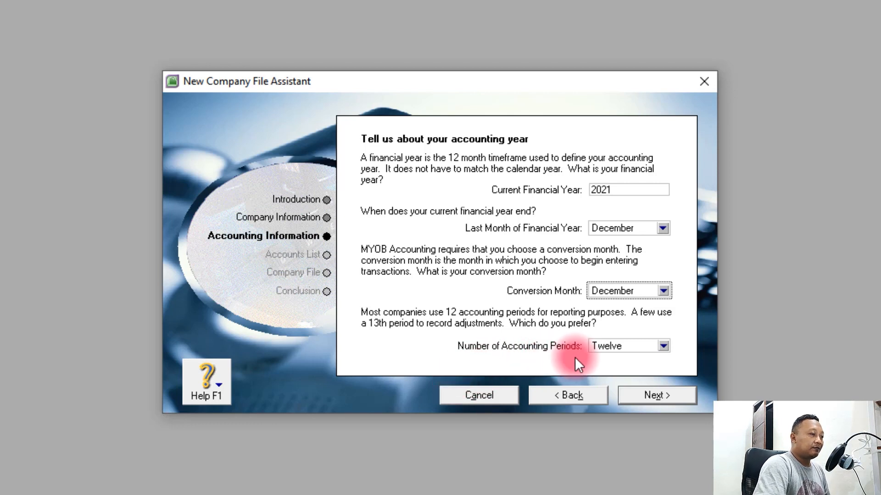
left_click(663, 346)
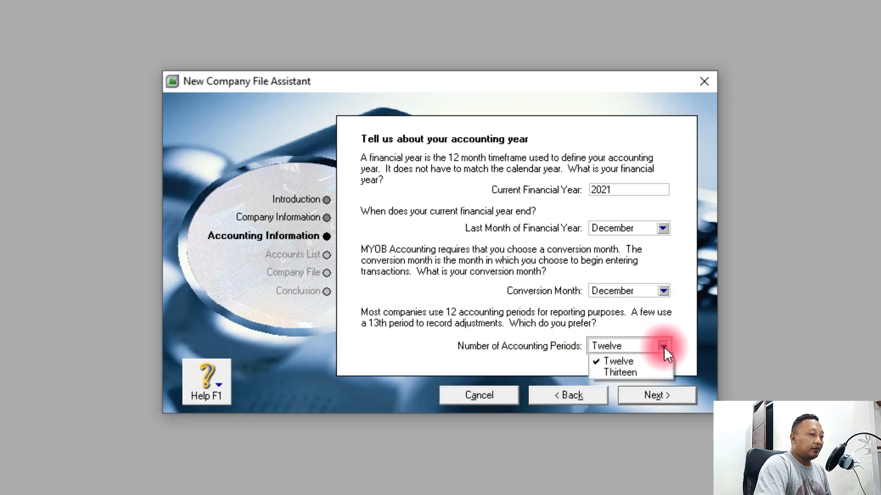
Leave Number of Accounting Periods at Twelve
left_click(631, 362)
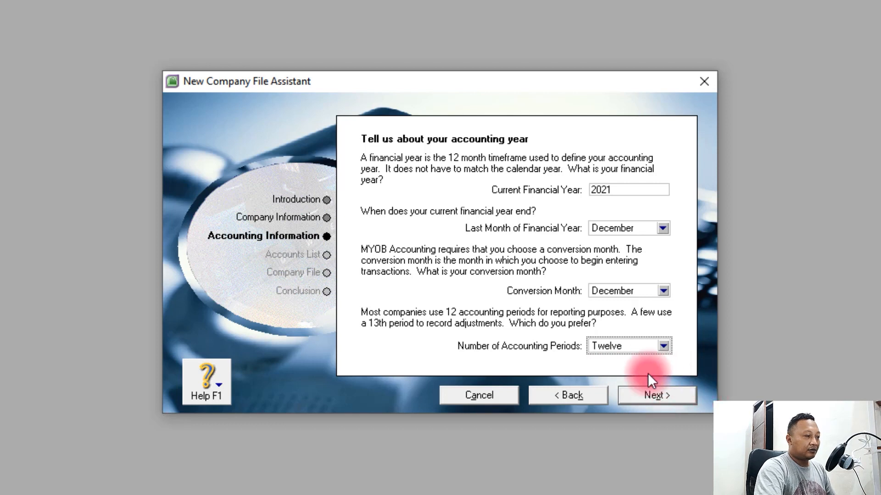
Confirm the January–December 2021 financial year and continue to Build your accounts list
left_click(662, 400)
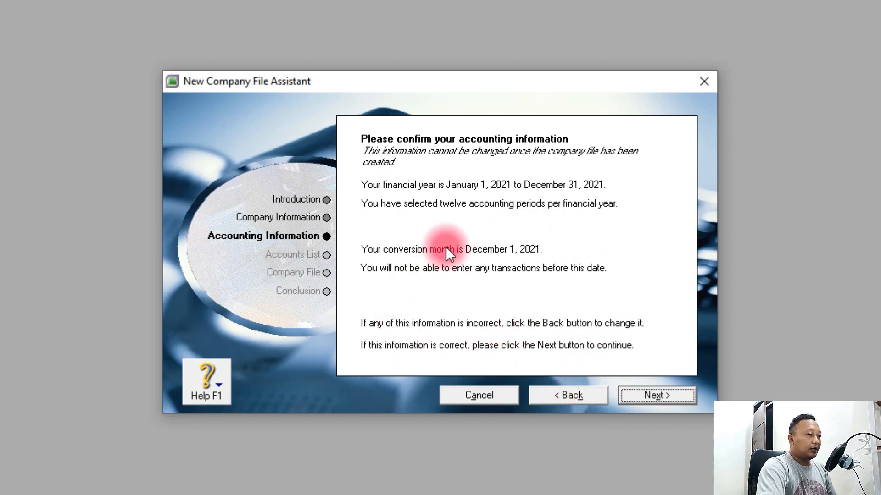
left_click(654, 397)
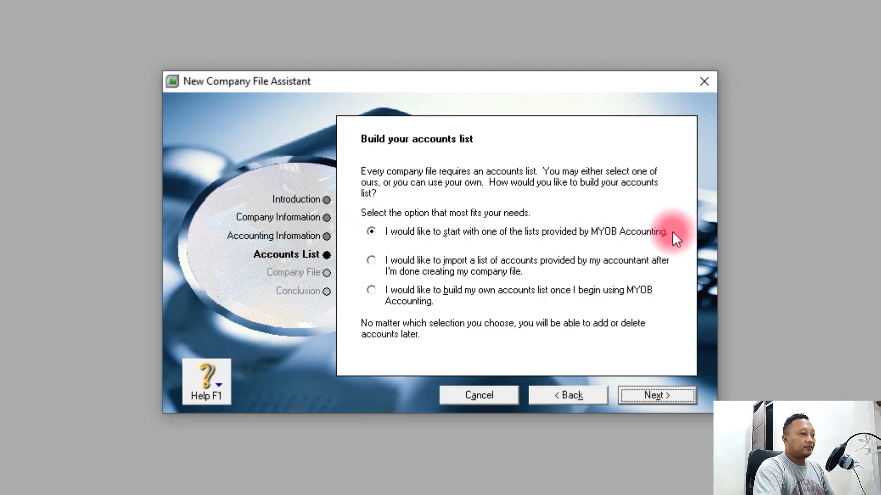
Select 'I would like to build my own accounts list' as the accounts list option
left_click(372, 261)
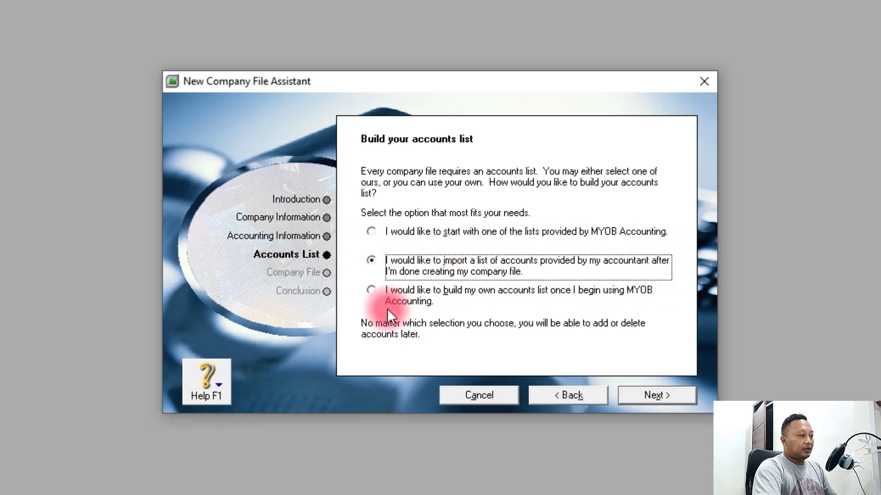
left_click(373, 293)
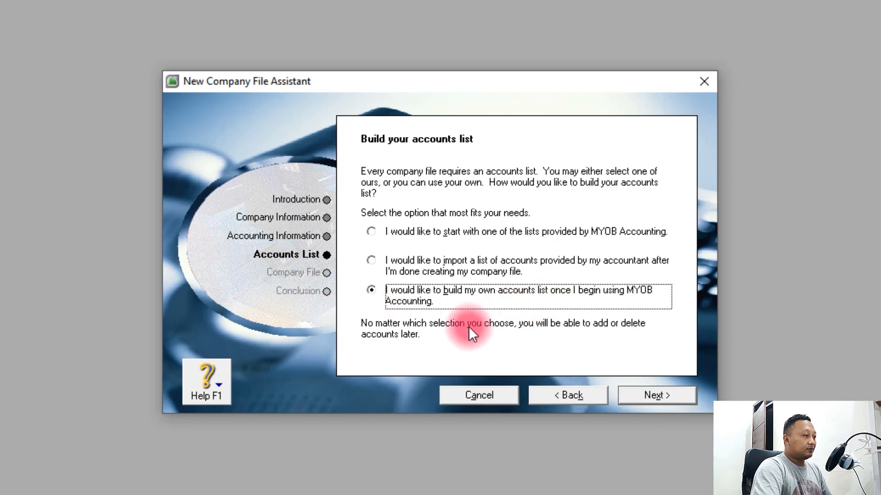
Continue to the Create your company file page, showing C:\myob18ED\Bengkel Adi.myo
left_click(668, 394)
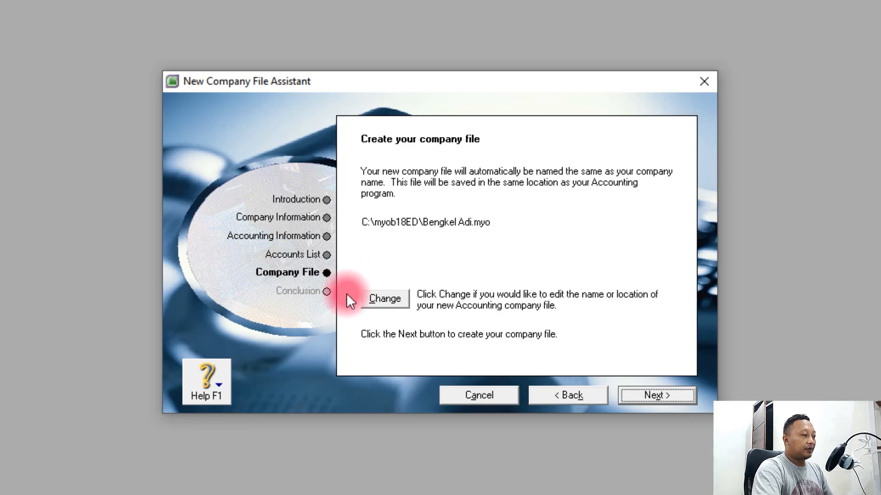
Save the company file as Bengkel Adi.myo in C:\myob18ED
left_click(384, 300)
left_click(394, 298)
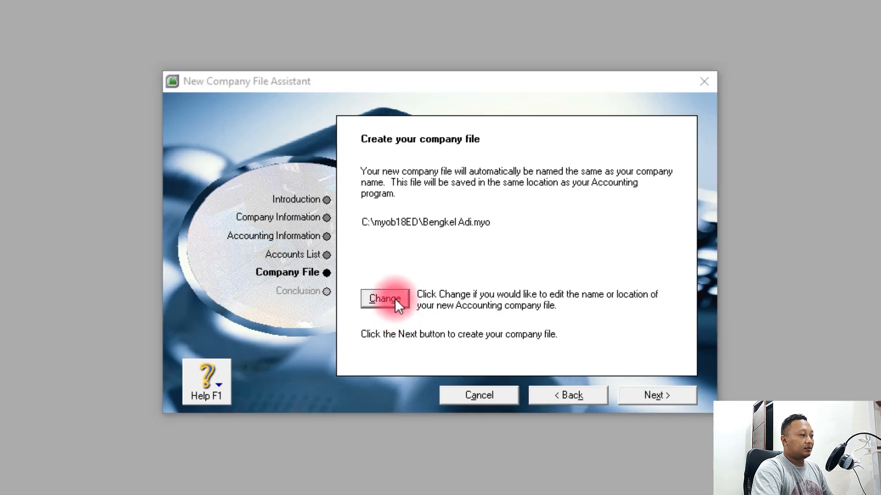
left_click_drag(441, 101, 284, 19)
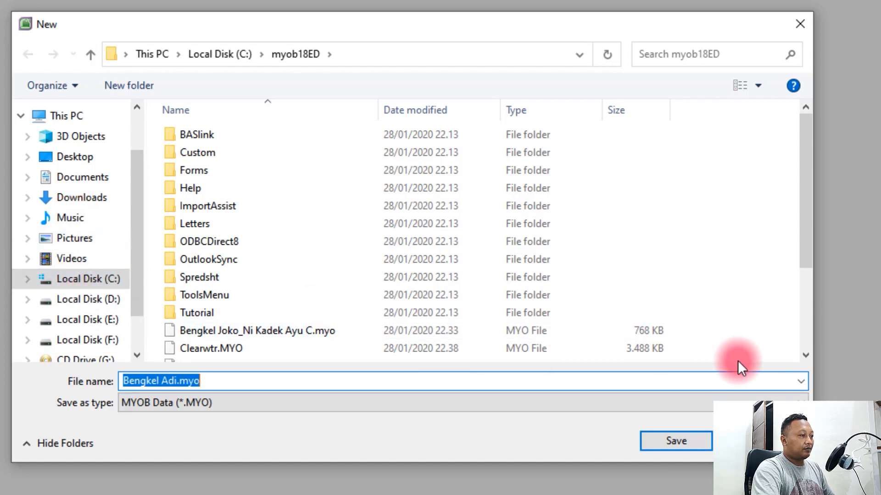
left_click(759, 441)
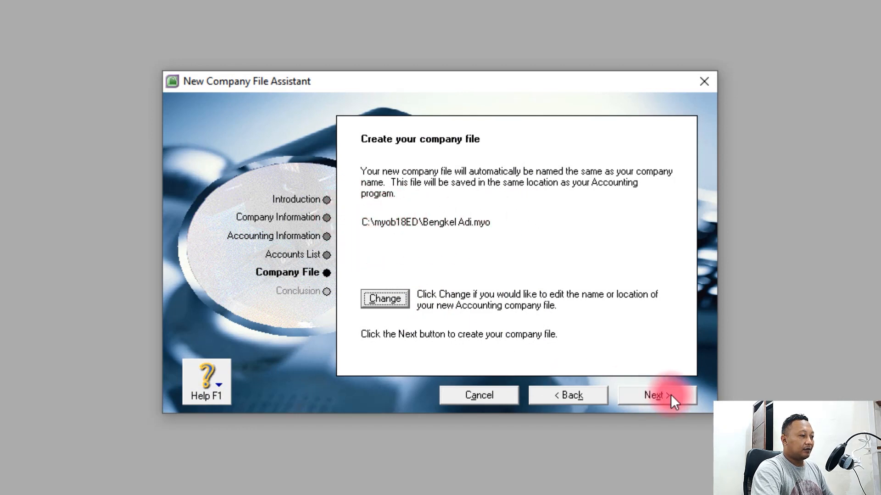
Create the Bengkel Adi company file and enter its Command Centre
left_click(656, 395)
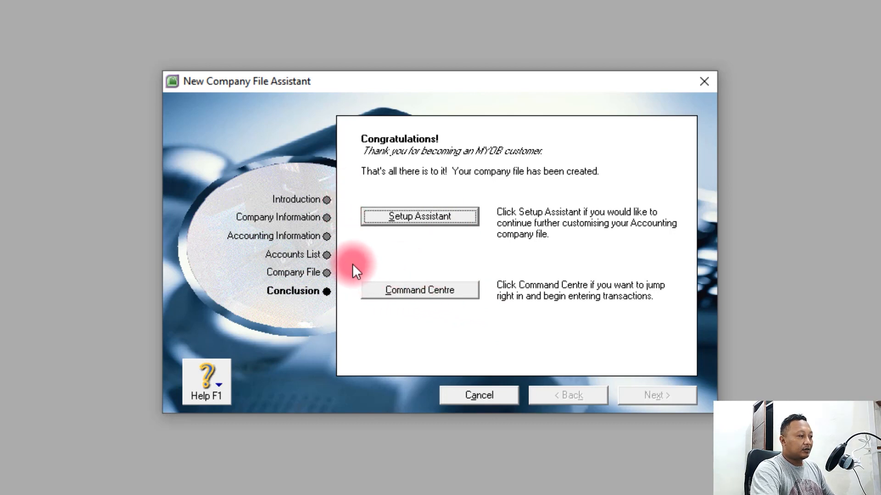
left_click(433, 290)
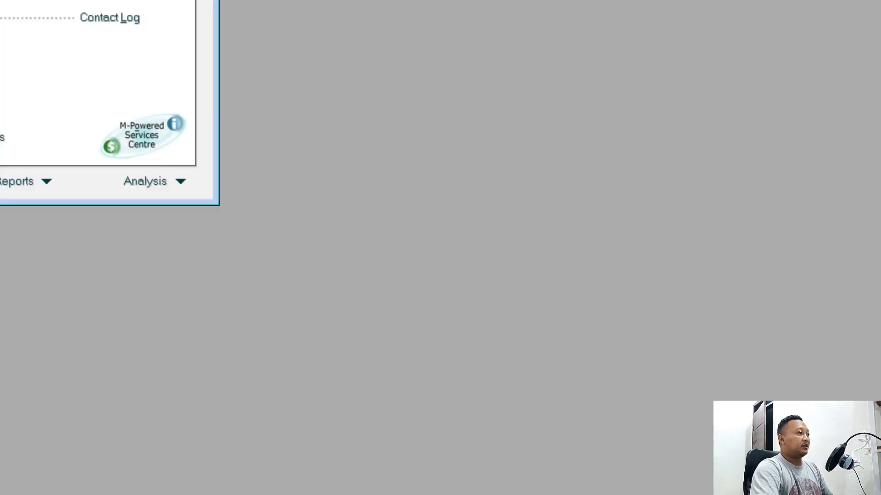
Drag the Bengkel Adi Command Centre into view, make it taller, and centre it on screen
left_click_drag(0, 0, 440, 31)
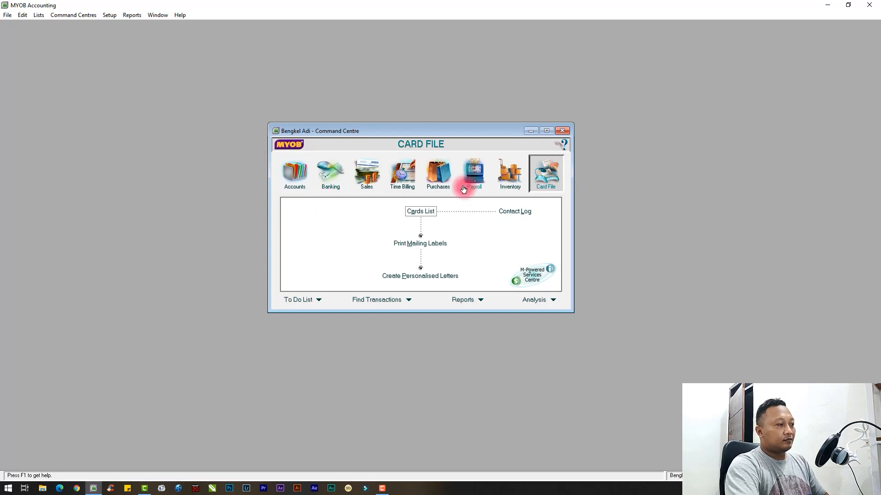
left_click_drag(388, 123, 342, 111)
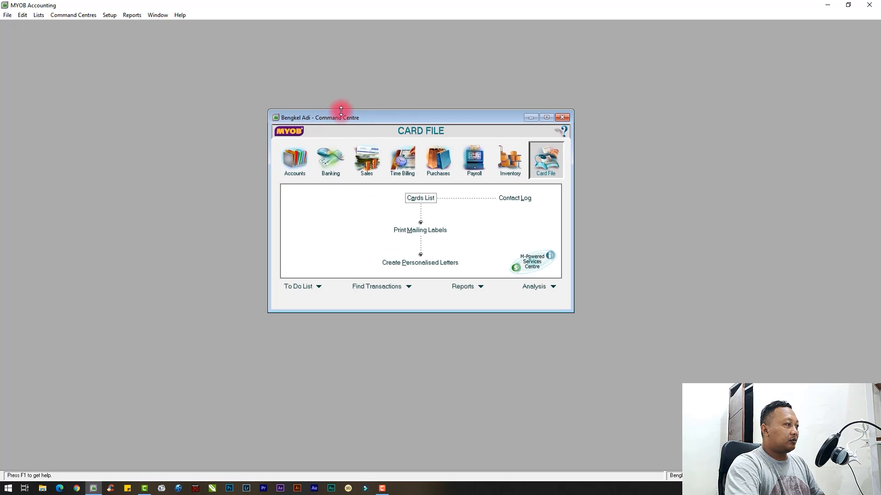
left_click_drag(417, 117, 420, 94)
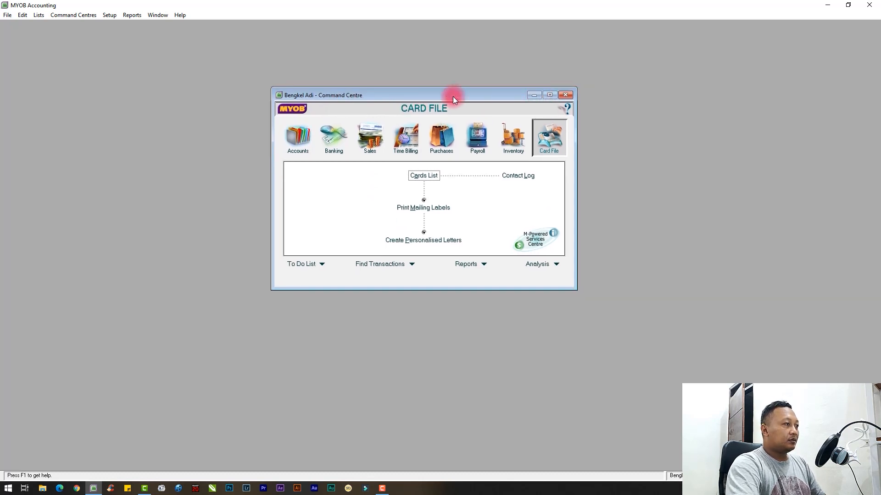
left_click_drag(454, 96, 408, 98)
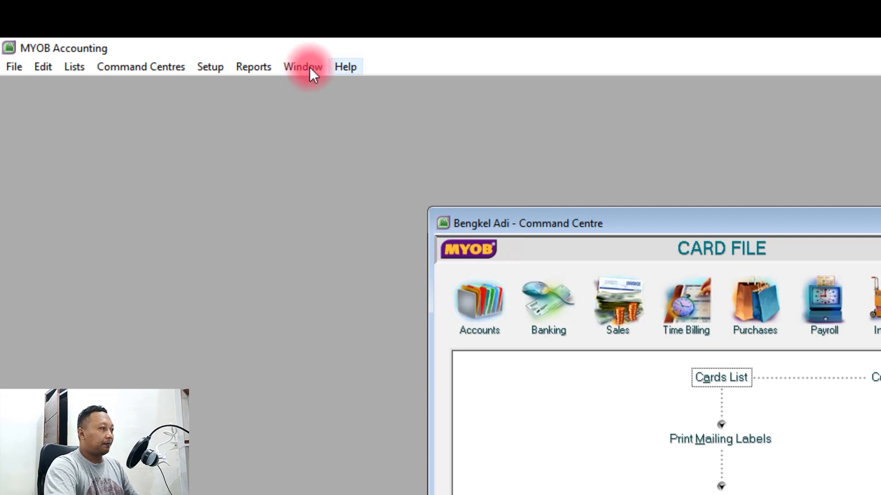
left_click(19, 72)
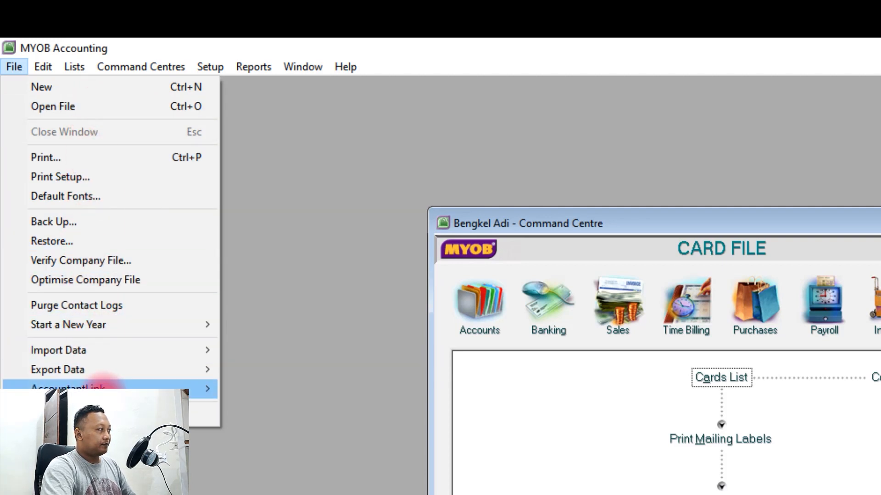
mouse_move(46, 67)
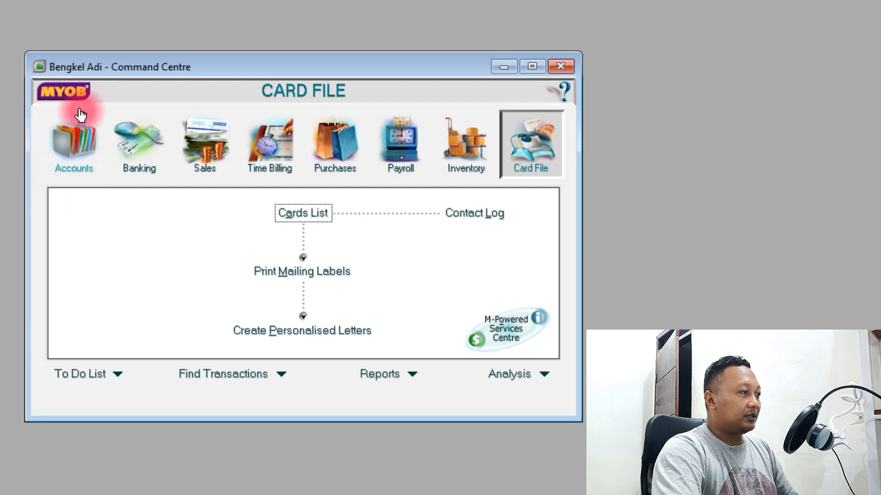
Show the Accounts tasks: Accounts List, Record Journal Entry and Transaction Journal
left_click(80, 144)
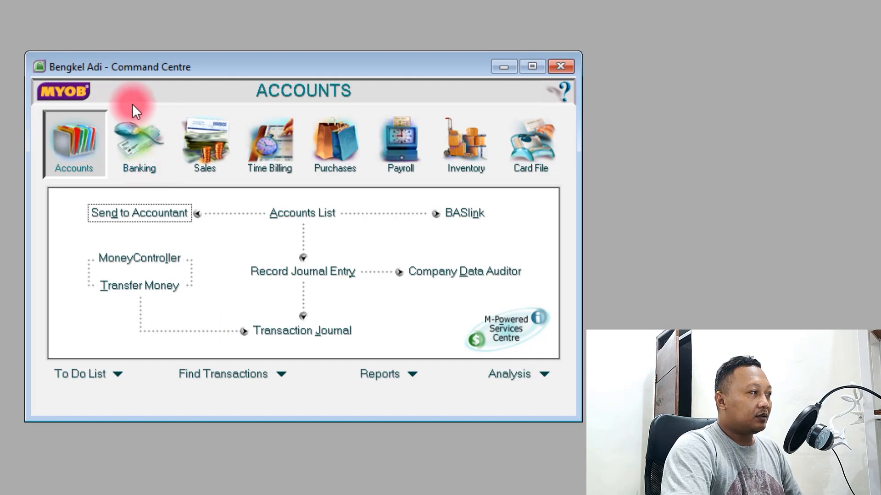
Show the Banking tasks: Spend Money, Receive Money, Bank Register and Reconcile Accounts
left_click(144, 140)
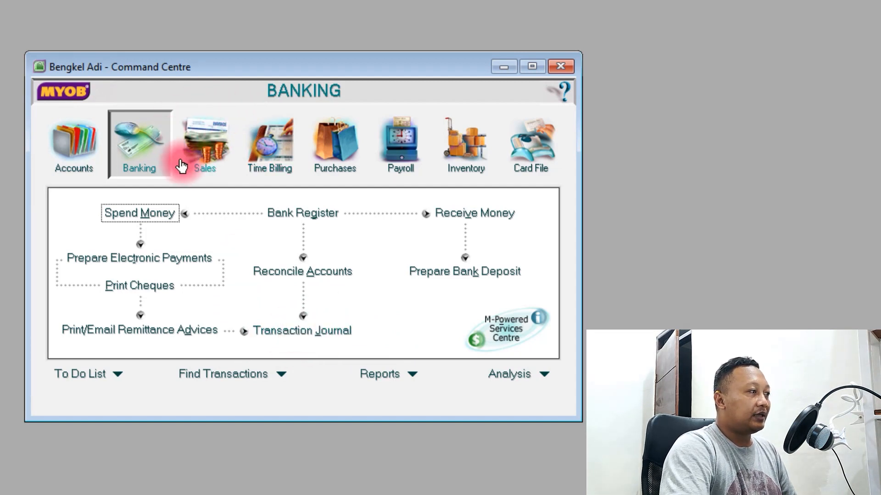
Show the Sales tasks: Sales Register, Enter Sales, Receive Payments and Print/Email Invoices
left_click(205, 149)
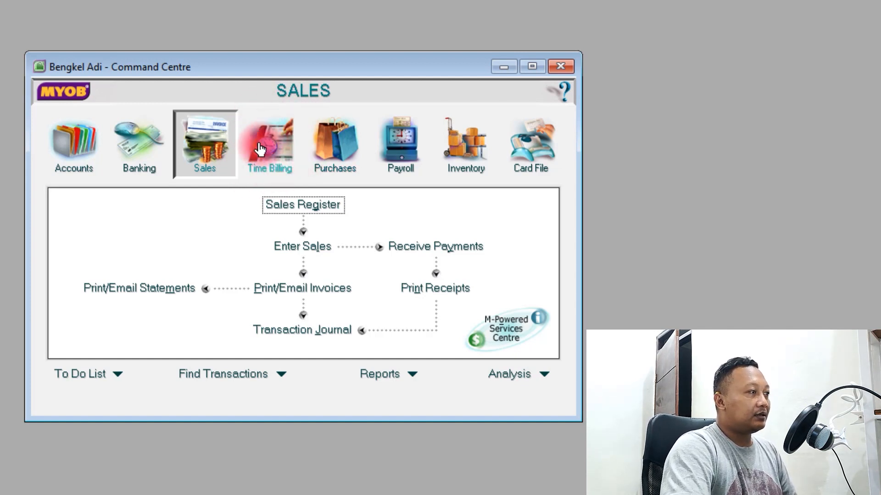
Show the Purchases tasks: Purchases Register, Enter Purchases, Pay Bills and Print Cheques
left_click(352, 157)
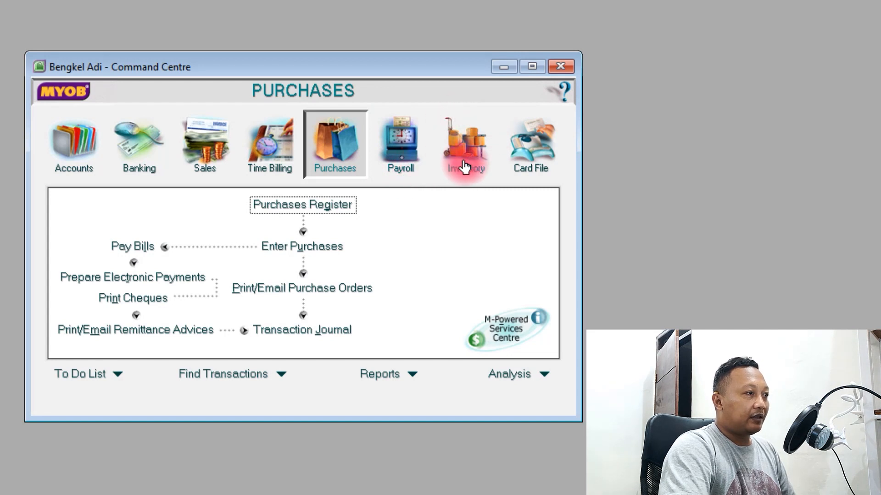
Show the Inventory tasks: Build Items, Items List, Receive Items, Adjust and Count Inventory
left_click(473, 146)
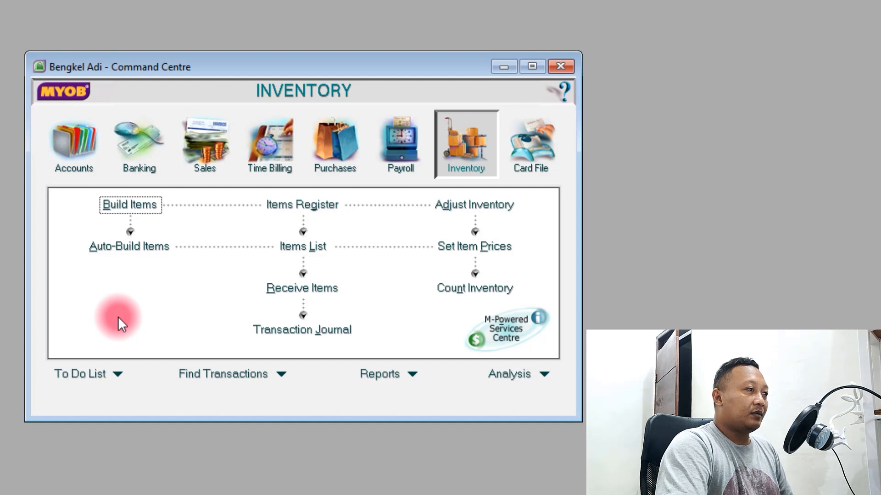
Return to the Card File tasks: Cards List, Contact Log, Mailing Labels and Personalised Letters
left_click(541, 149)
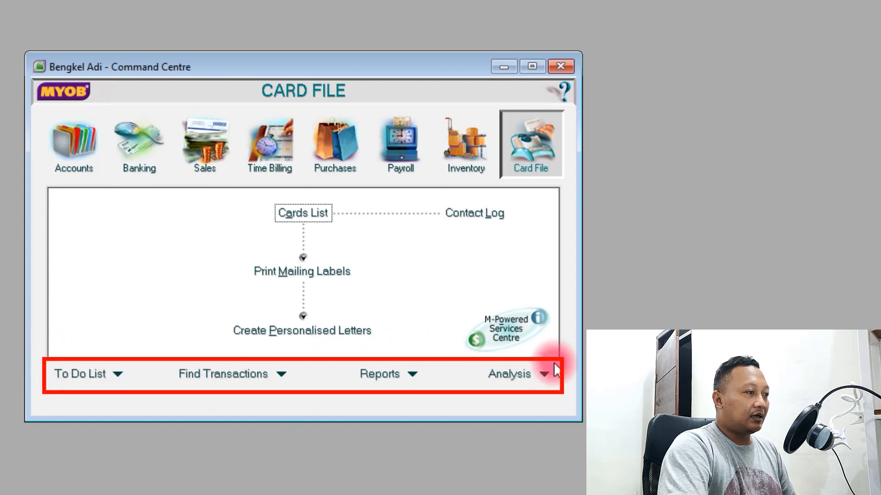
left_click(414, 378)
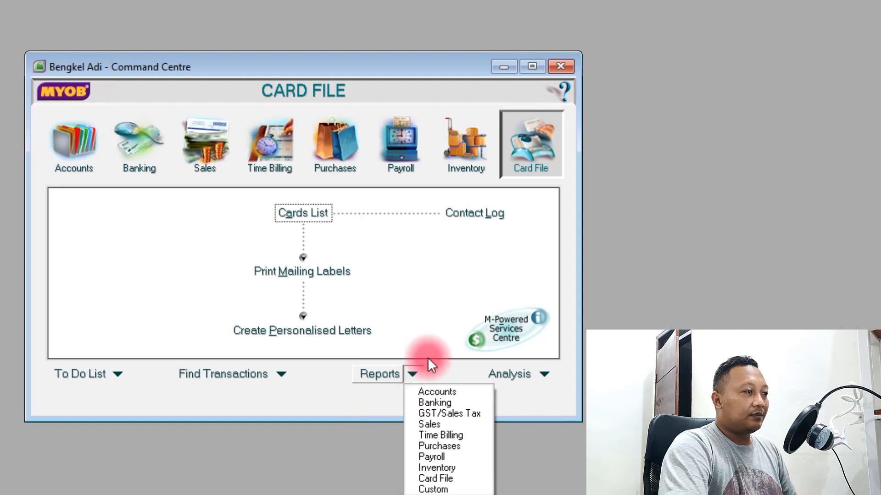
left_click(388, 391)
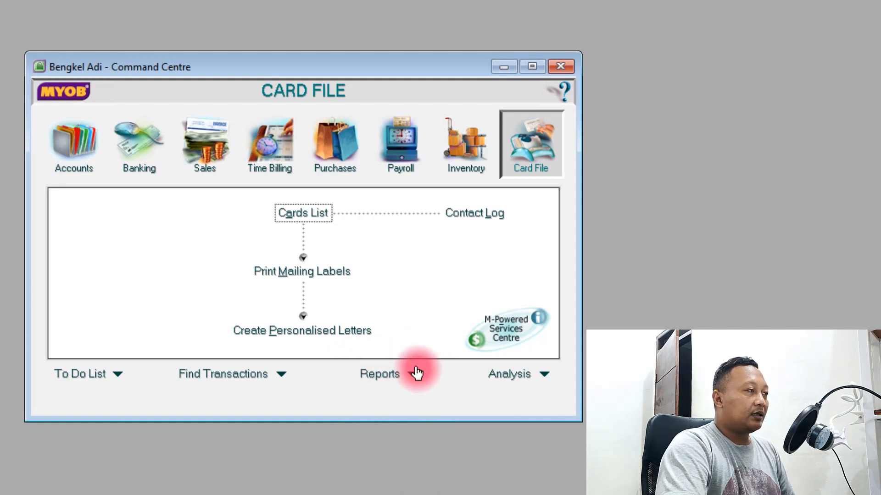